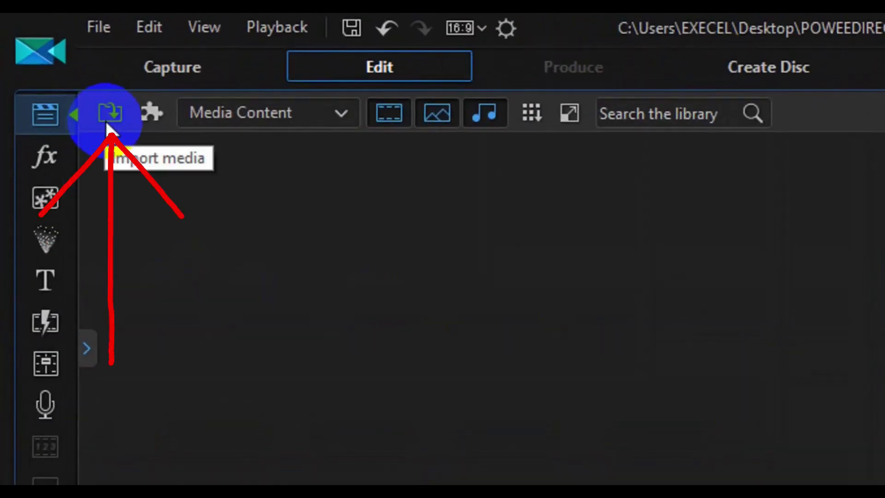
# Step: Import 'how to calculate sea shipping & product cbm tutorial.wmv' into the media library
pyautogui.click(107, 123)
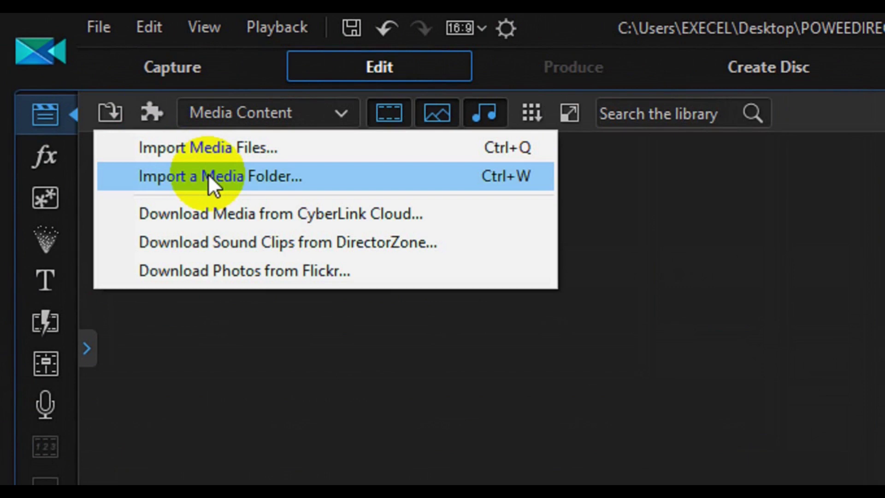
pyautogui.click(260, 148)
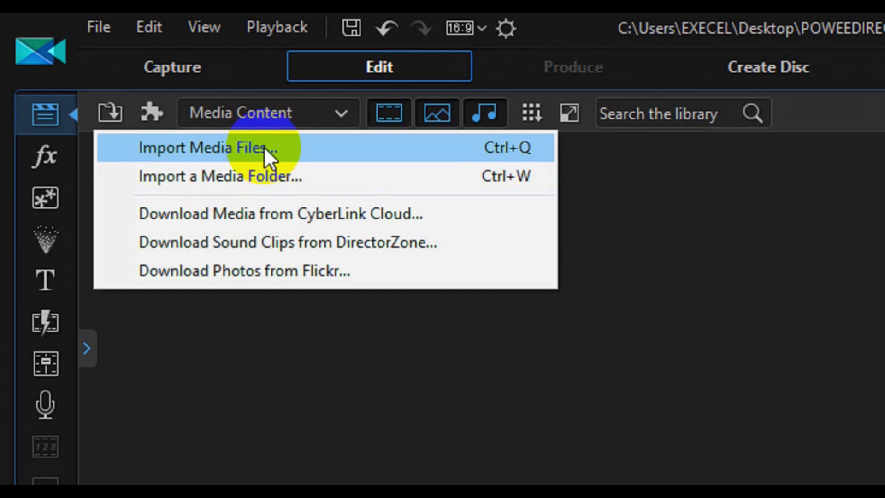
pyautogui.click(263, 146)
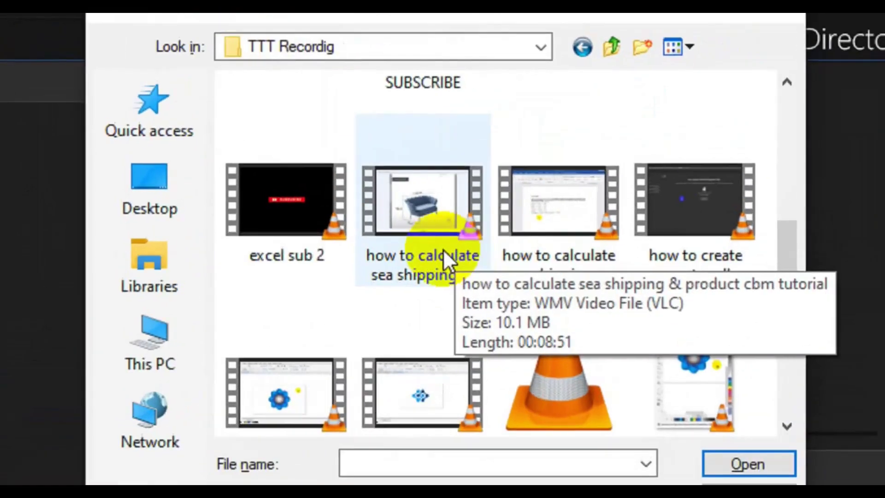
pyautogui.click(650, 146)
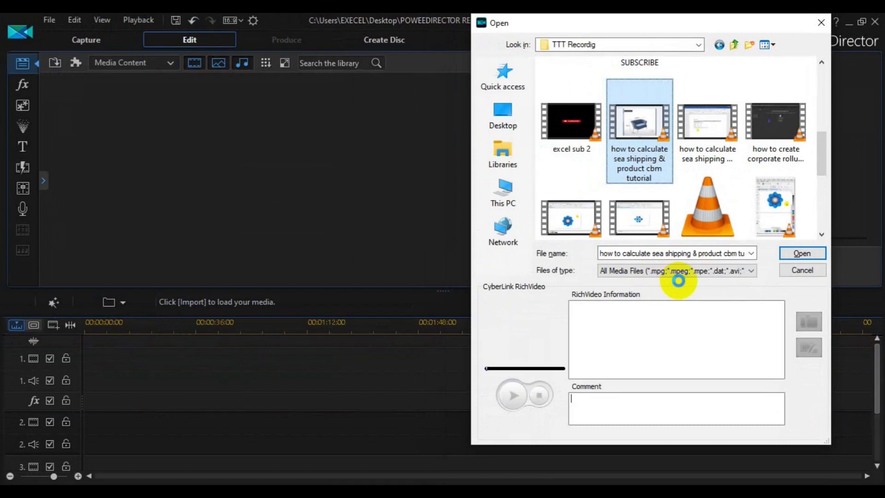
pyautogui.click(678, 280)
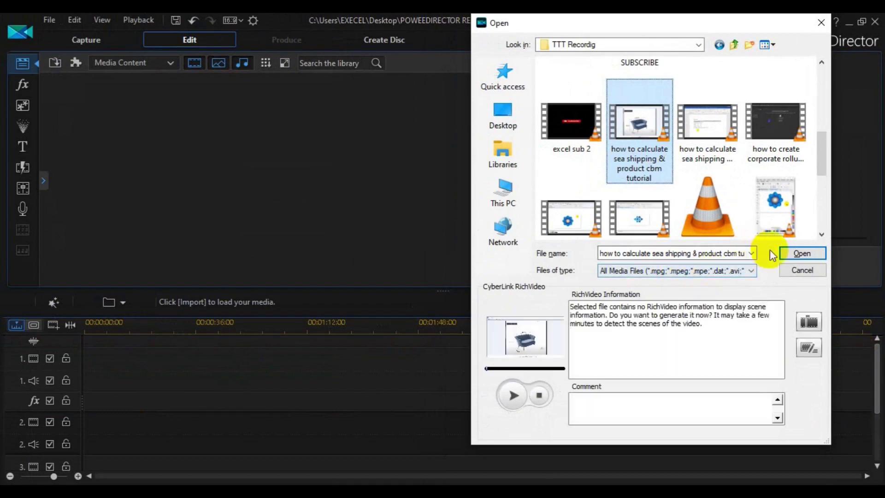
pyautogui.click(740, 252)
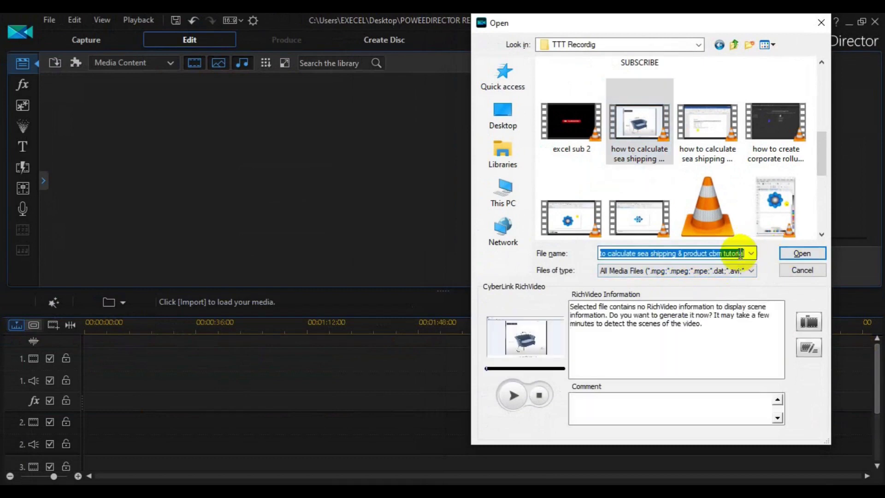
pyautogui.click(813, 255)
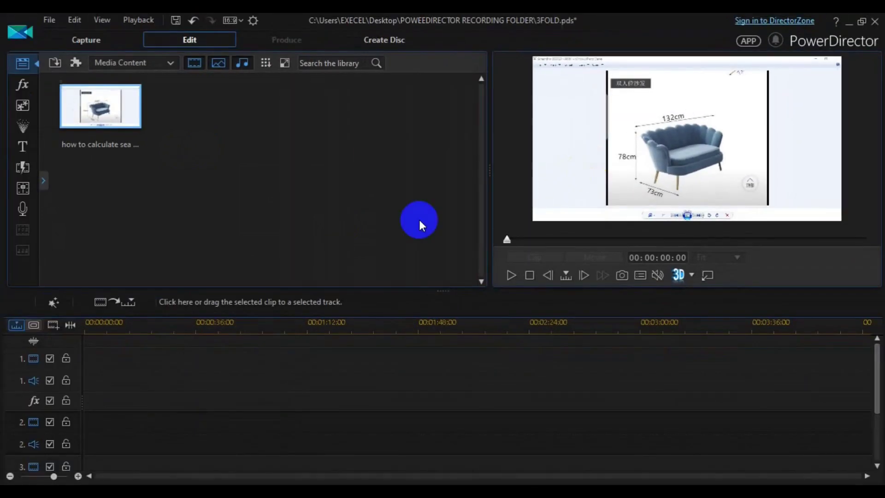
# Step: Import 'how to calculate sea shipping & product cbm tutorial2.wmv' from the TTT Recordig folder
pyautogui.click(56, 65)
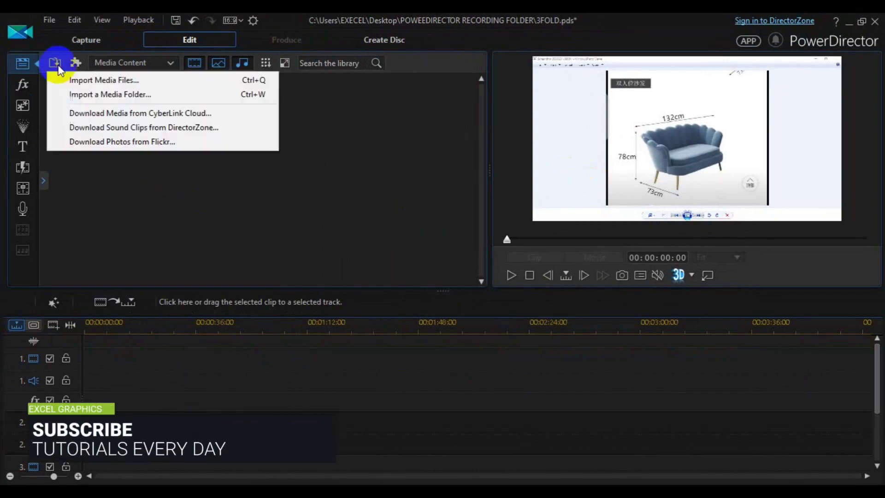
pyautogui.click(96, 79)
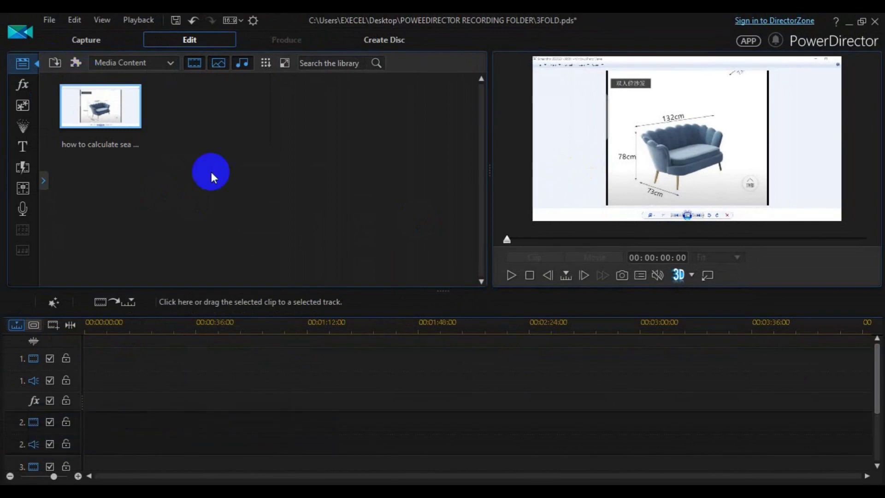
pyautogui.doubleClick(211, 173)
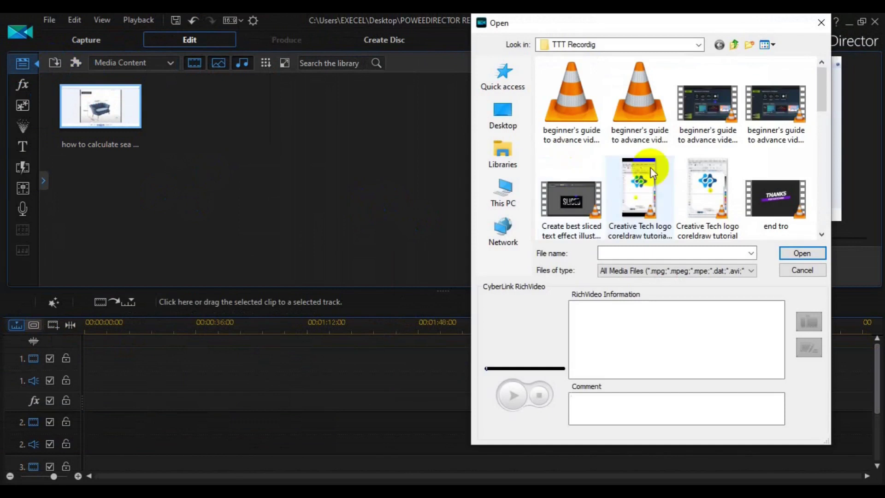
pyautogui.scroll(-3, 822, 198)
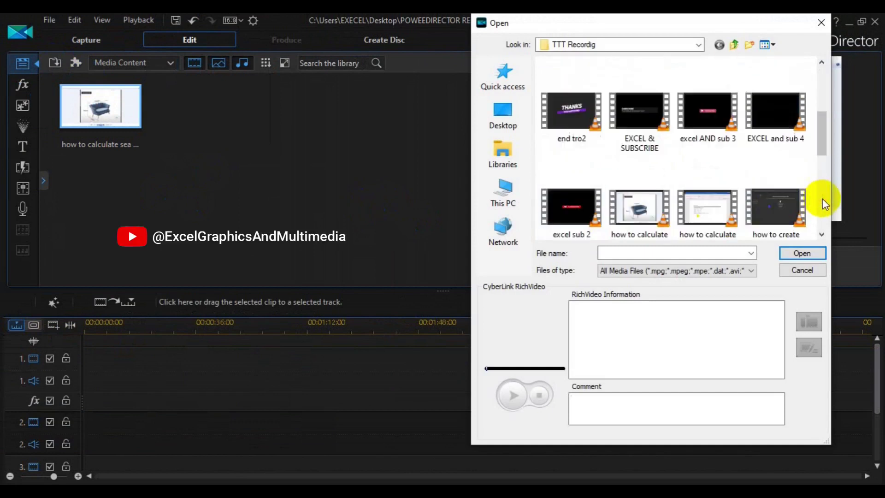
pyautogui.scroll(-3, 822, 198)
pyautogui.scroll(3, 825, 141)
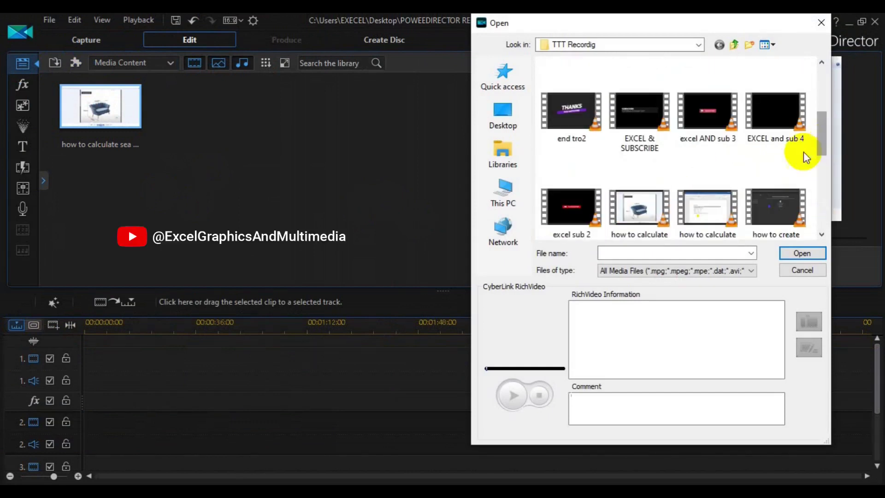
pyautogui.click(715, 205)
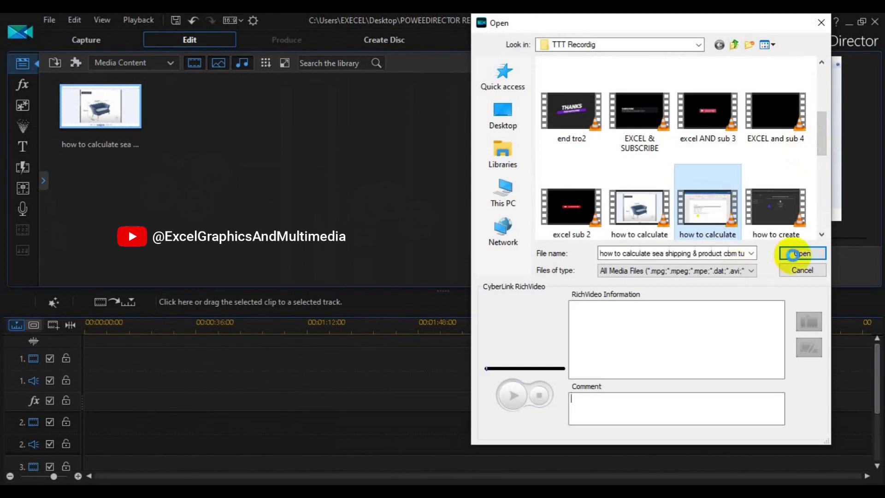
pyautogui.click(792, 255)
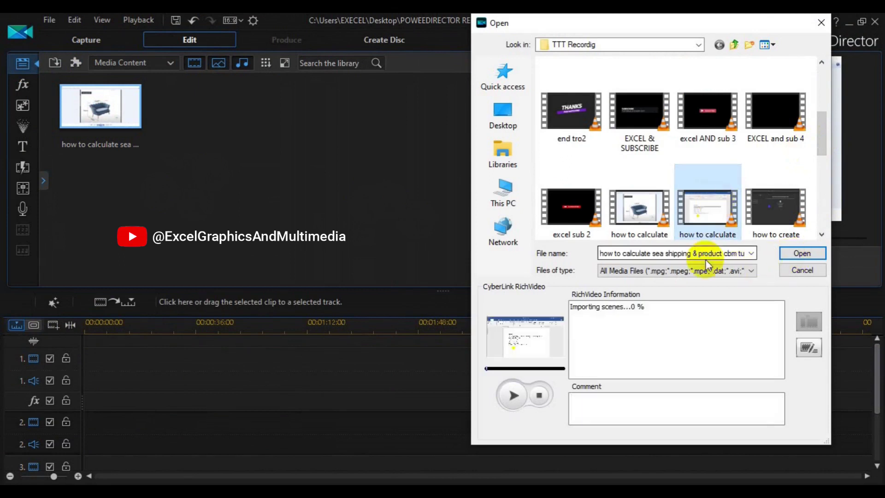
pyautogui.click(800, 253)
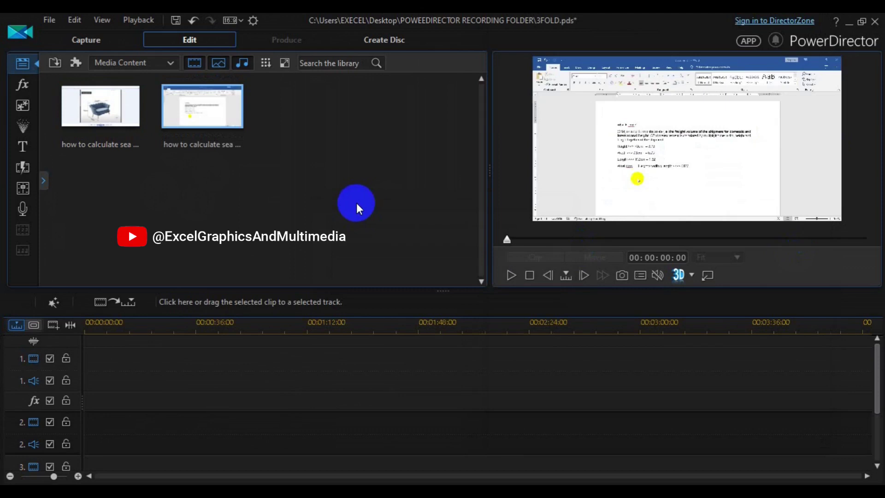
# Step: Import the Mountain_Dub.mp3 music file from the TTT Recordig folder into the library
pyautogui.click(54, 63)
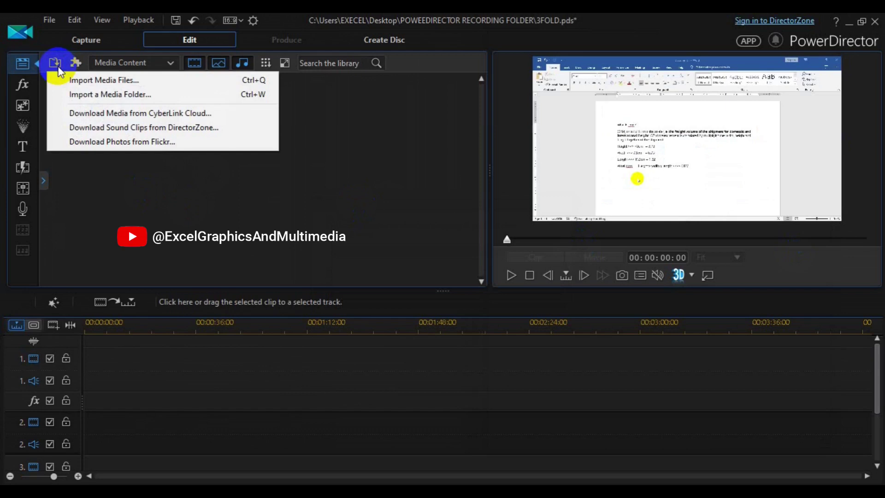
pyautogui.click(79, 79)
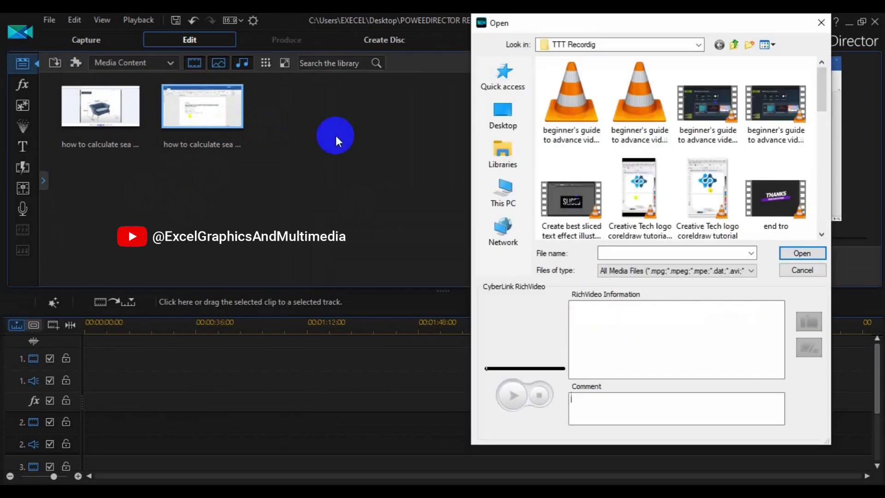
pyautogui.click(713, 141)
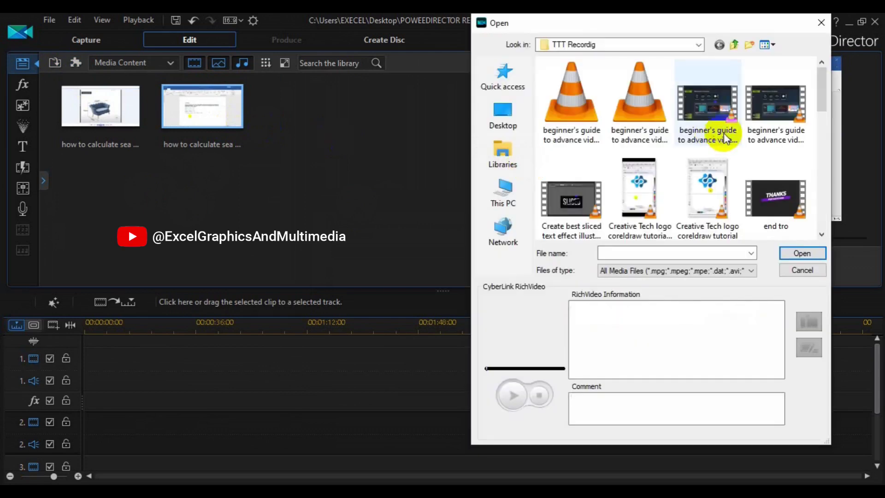
pyautogui.click(825, 205)
pyautogui.click(826, 206)
pyautogui.click(825, 205)
pyautogui.click(826, 205)
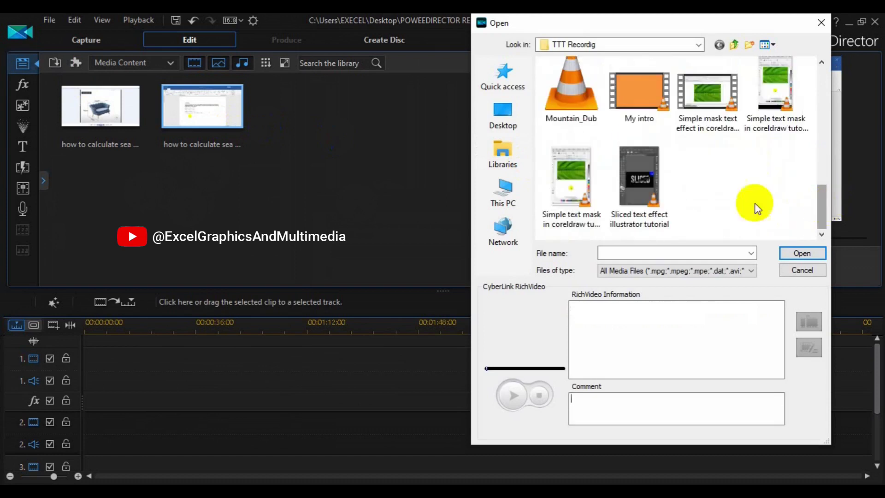
pyautogui.click(585, 110)
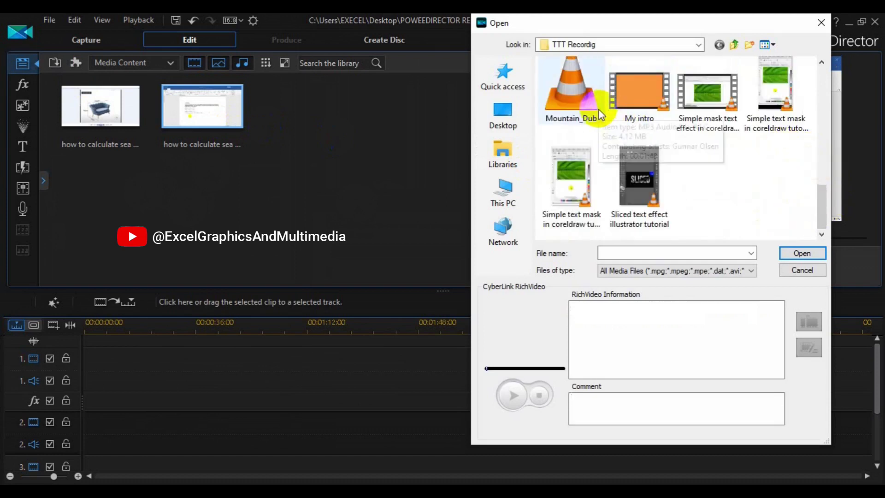
pyautogui.click(793, 255)
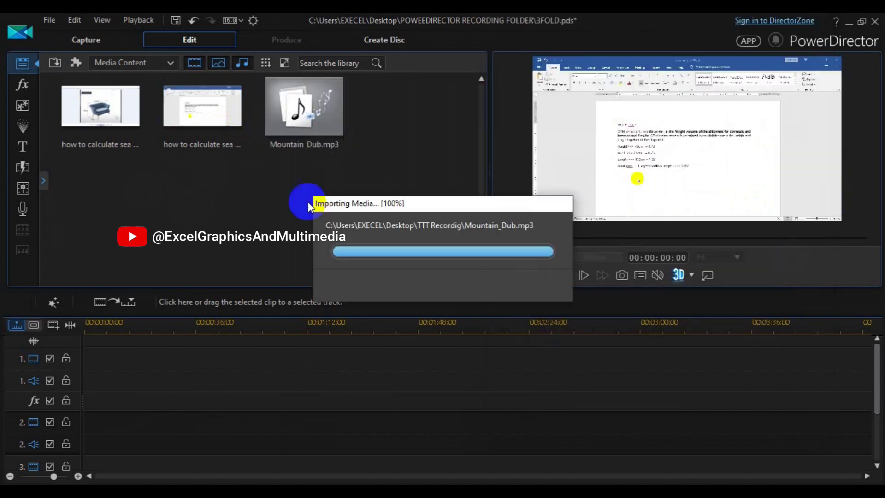
# Step: Start a media file import and browse to the bbb folder on the Desktop
pyautogui.click(55, 64)
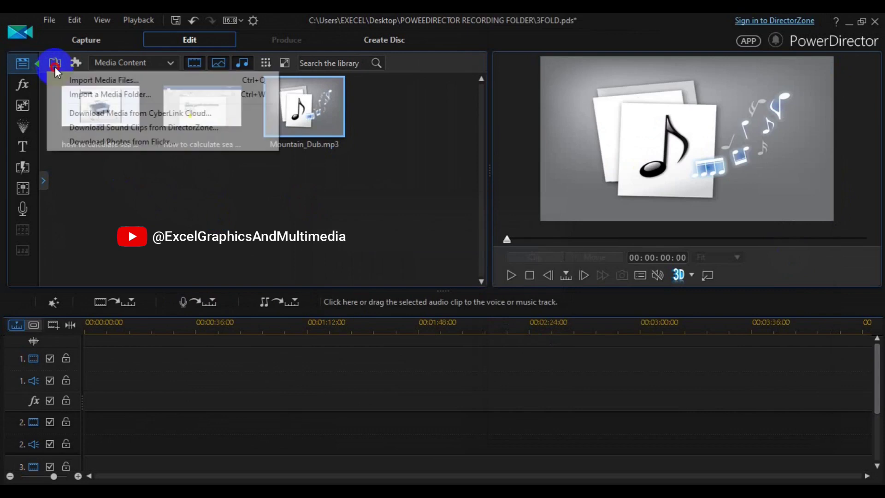
pyautogui.click(84, 86)
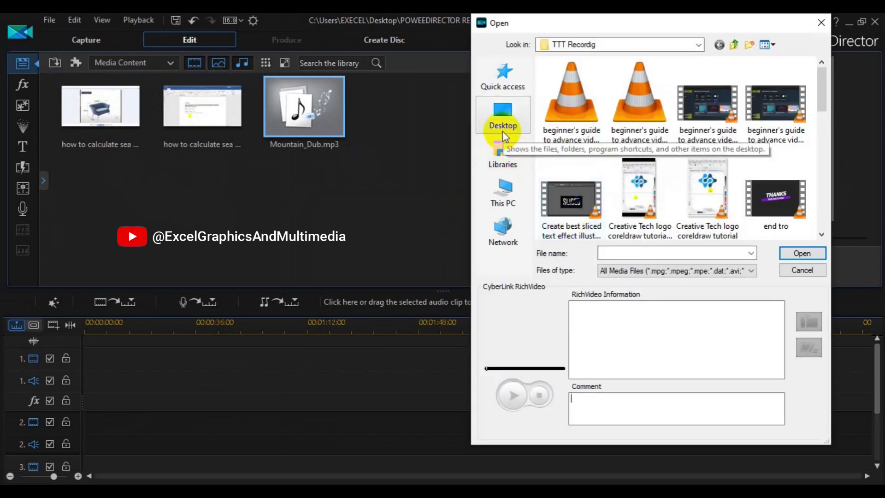
pyautogui.click(504, 134)
pyautogui.click(823, 221)
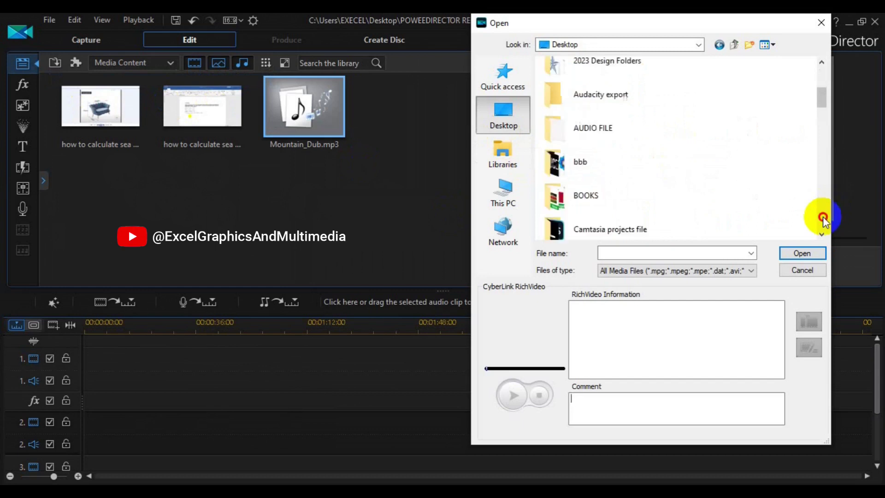
pyautogui.scroll(1, 824, 221)
pyautogui.click(824, 221)
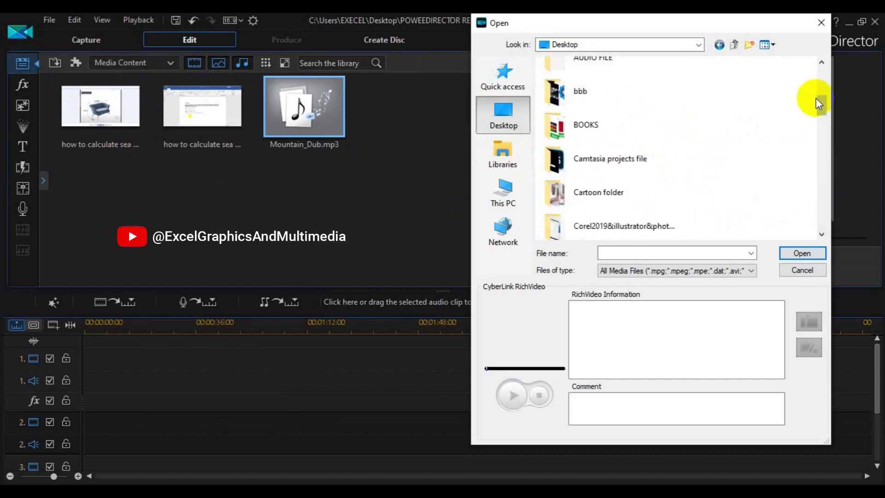
pyautogui.click(820, 83)
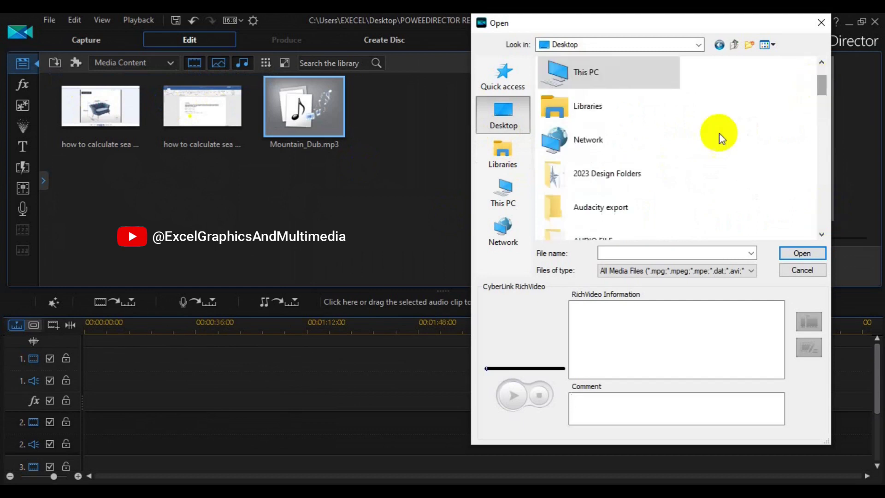
pyautogui.click(654, 186)
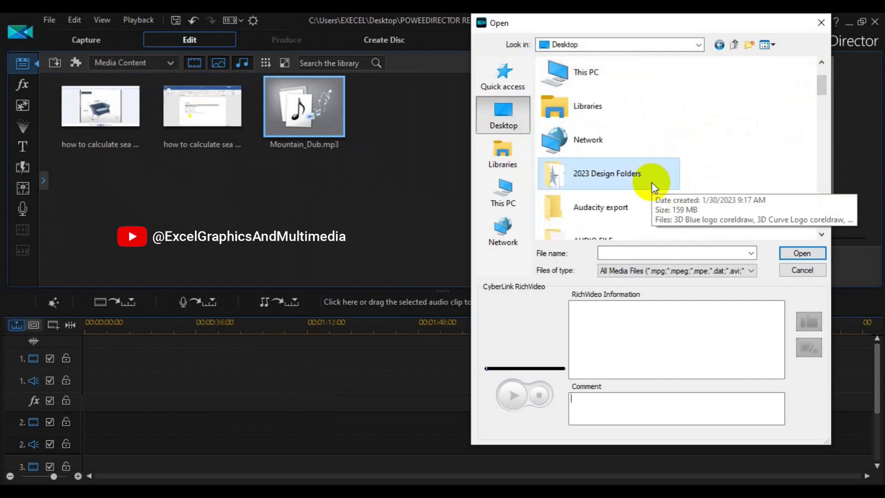
pyautogui.click(821, 219)
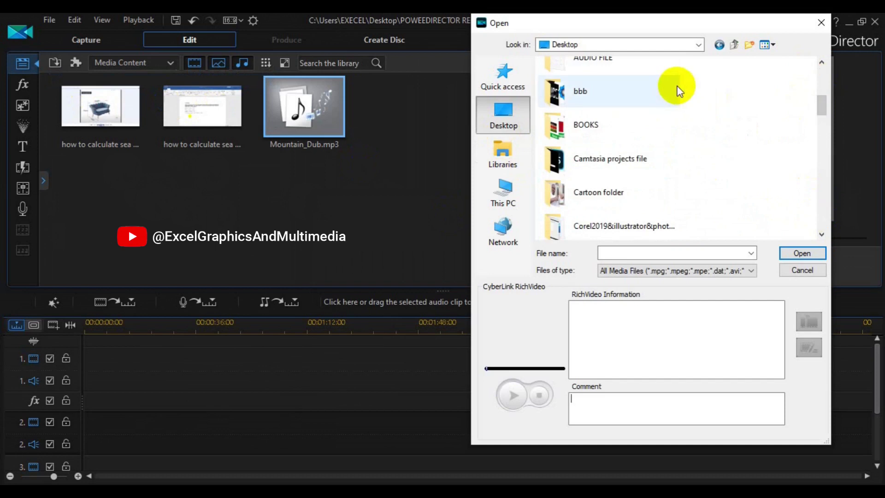
pyautogui.doubleClick(675, 88)
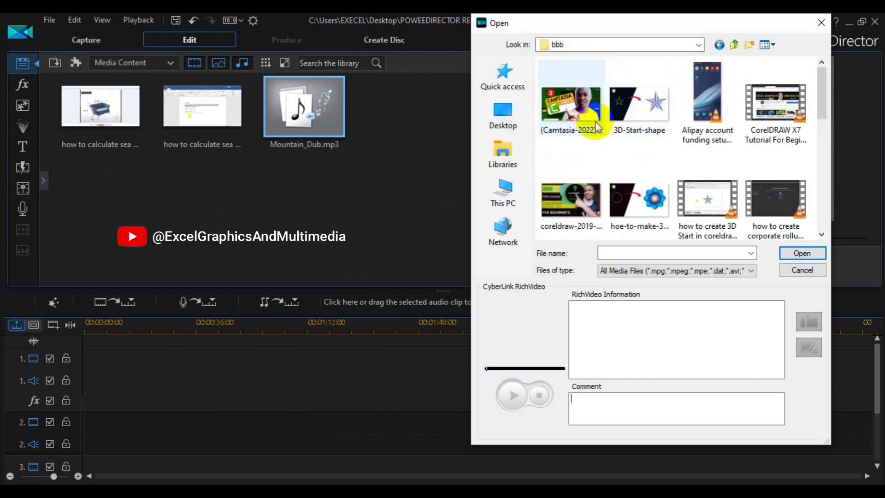
# Step: Import hoe-to-make-3d-logo-coreldraw from bbb, then select the first sea-shipping tutorial clip
pyautogui.click(586, 104)
pyautogui.click(664, 202)
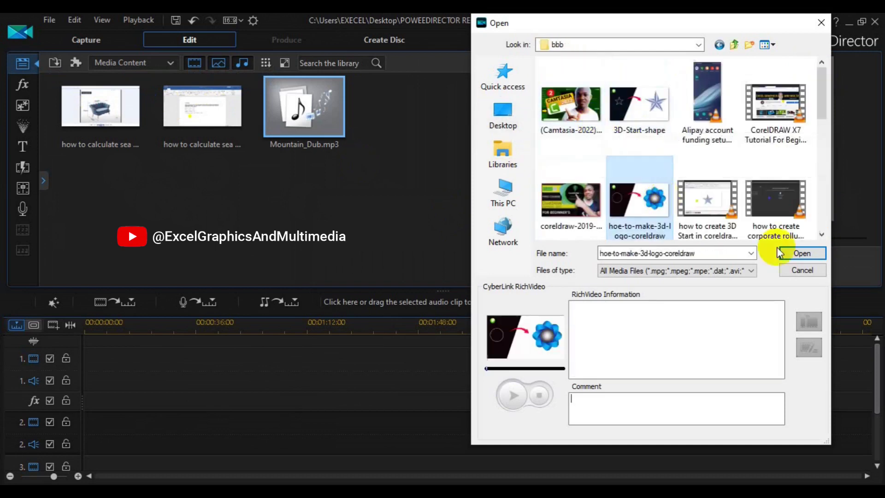
pyautogui.click(800, 253)
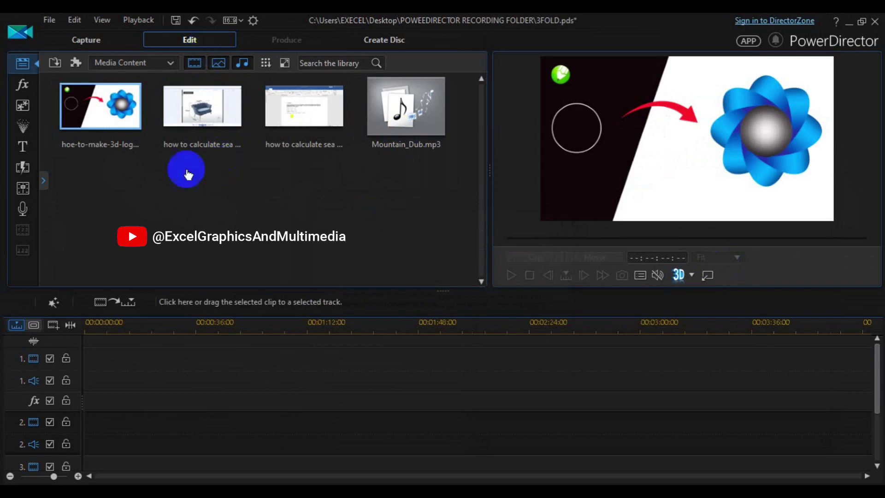
pyautogui.click(208, 138)
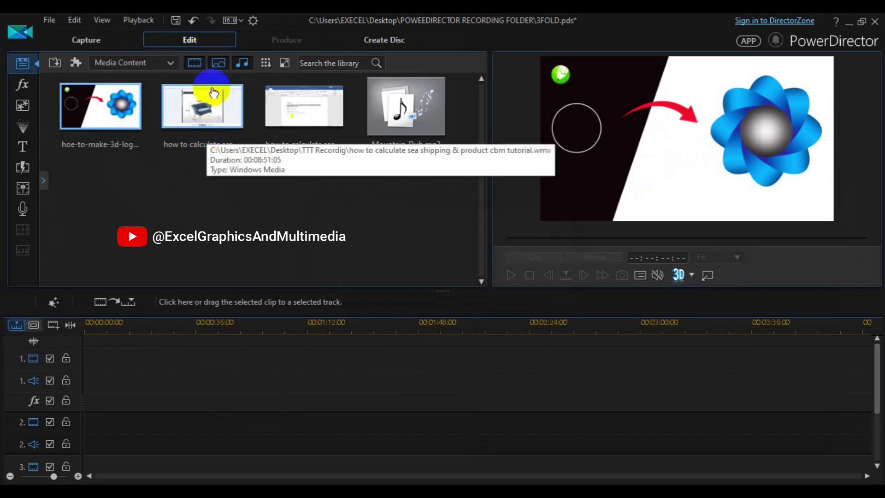
# Step: Drag both tutorial clips onto video track 1 back to back, tutorial2 starting at 00:08:51:05
pyautogui.click(194, 122)
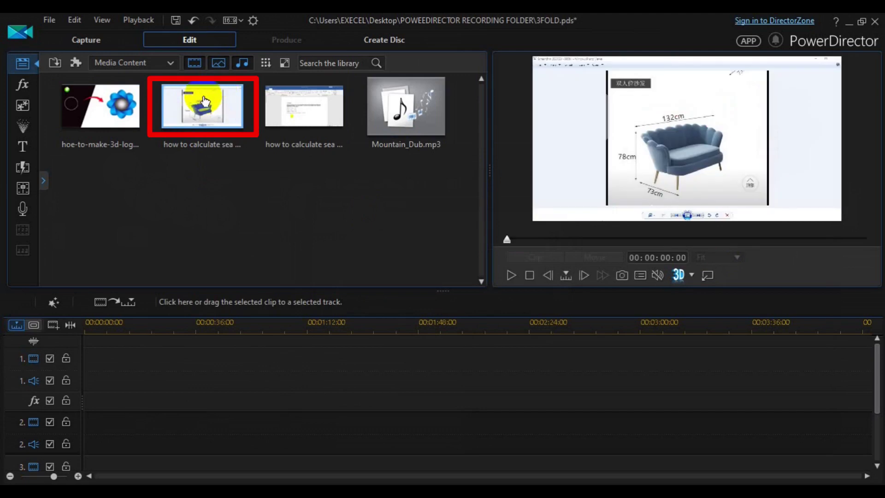
pyautogui.moveTo(205, 100)
pyautogui.mouseDown()
pyautogui.moveTo(125, 359)
pyautogui.moveTo(82, 366)
pyautogui.mouseUp()
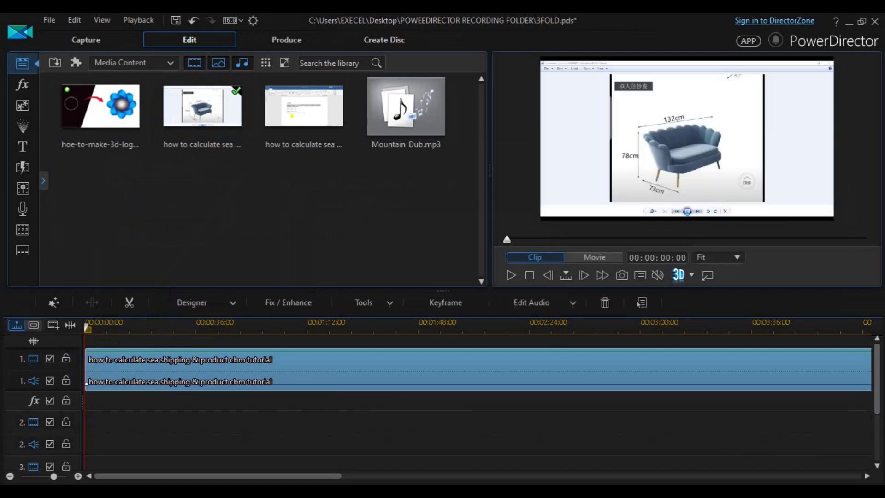
pyautogui.moveTo(230, 474); pyautogui.dragTo(604, 477)
pyautogui.moveTo(306, 115)
pyautogui.mouseDown()
pyautogui.moveTo(369, 193)
pyautogui.moveTo(544, 306)
pyautogui.moveTo(597, 353)
pyautogui.moveTo(588, 369)
pyautogui.mouseUp()
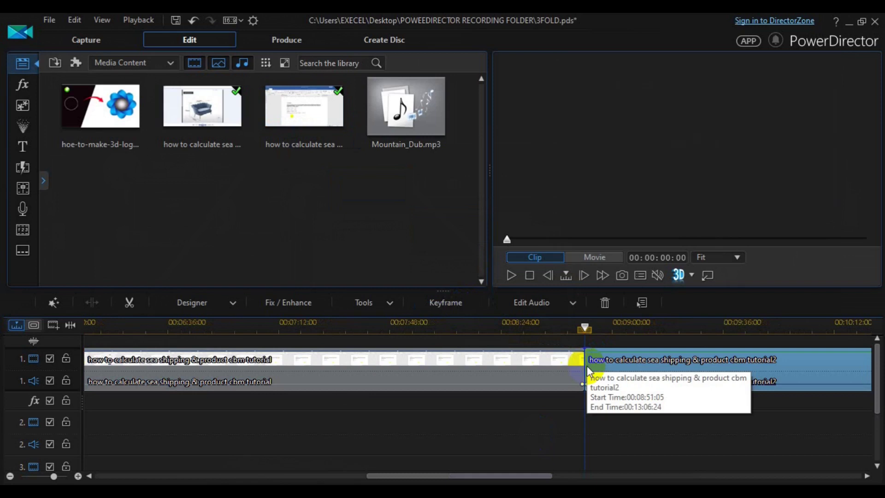
pyautogui.click(468, 331)
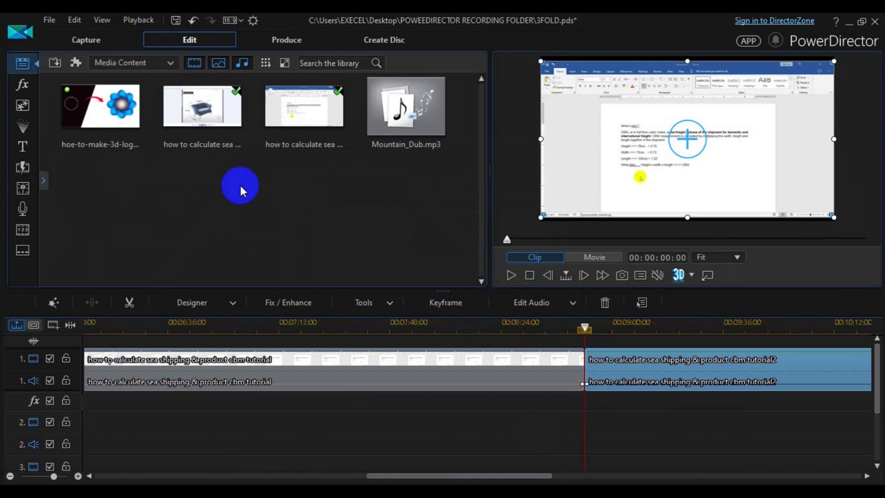
pyautogui.click(364, 114)
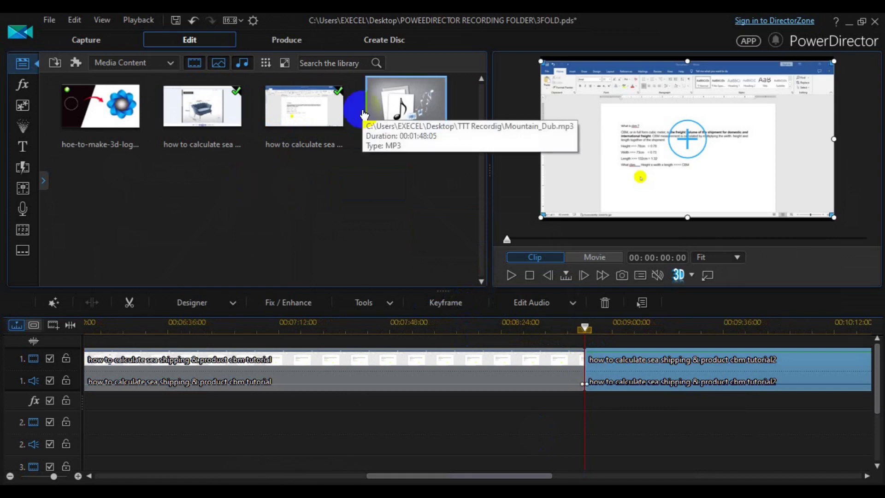
# Step: Drop Mountain_Dub.mp3 at the start of audio track 2 beneath the tutorial clips
pyautogui.moveTo(364, 115)
pyautogui.mouseDown()
pyautogui.moveTo(318, 188)
pyautogui.moveTo(243, 393)
pyautogui.moveTo(151, 456)
pyautogui.moveTo(86, 454)
pyautogui.mouseUp()
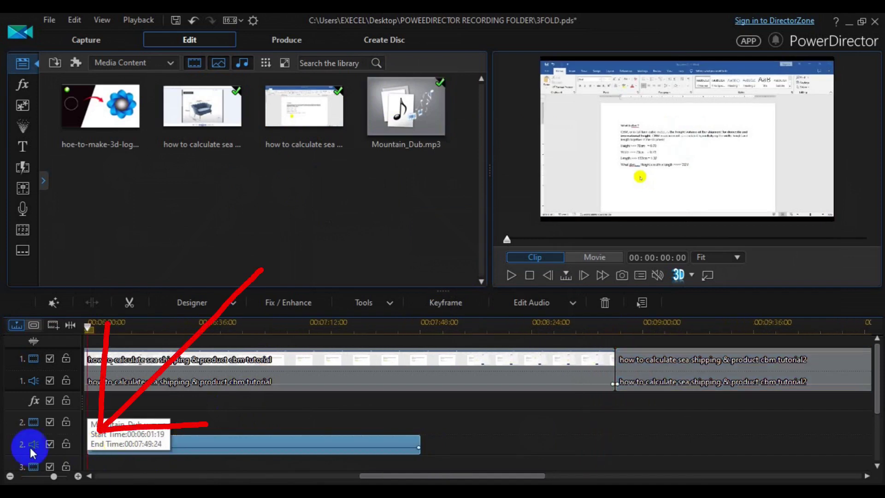
pyautogui.click(105, 453)
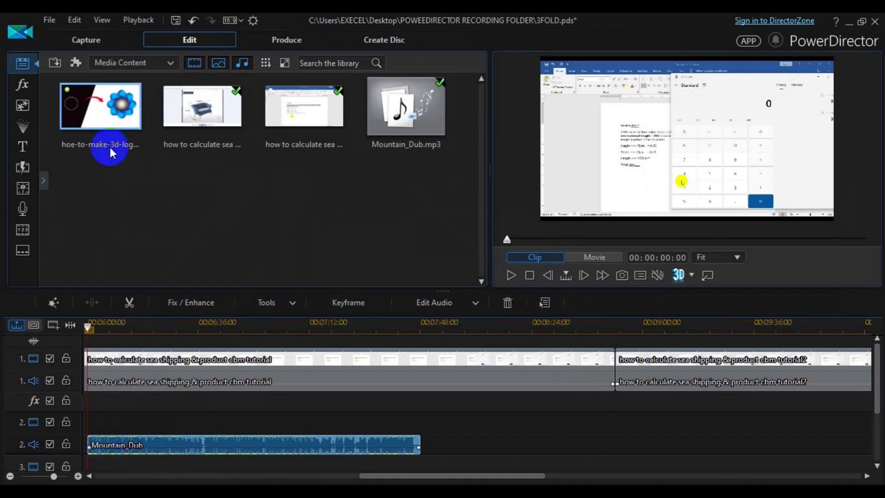
pyautogui.click(105, 107)
# Step: Drag the hoe-to-make-3d-logo-coreldraw clip to the start of video track 2
pyautogui.moveTo(105, 107)
pyautogui.mouseDown()
pyautogui.moveTo(120, 403)
pyautogui.moveTo(94, 419)
pyautogui.mouseUp()
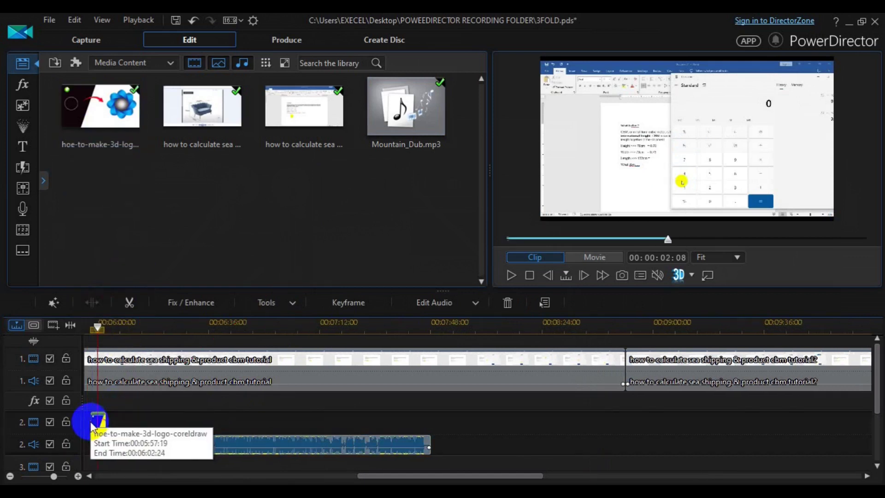